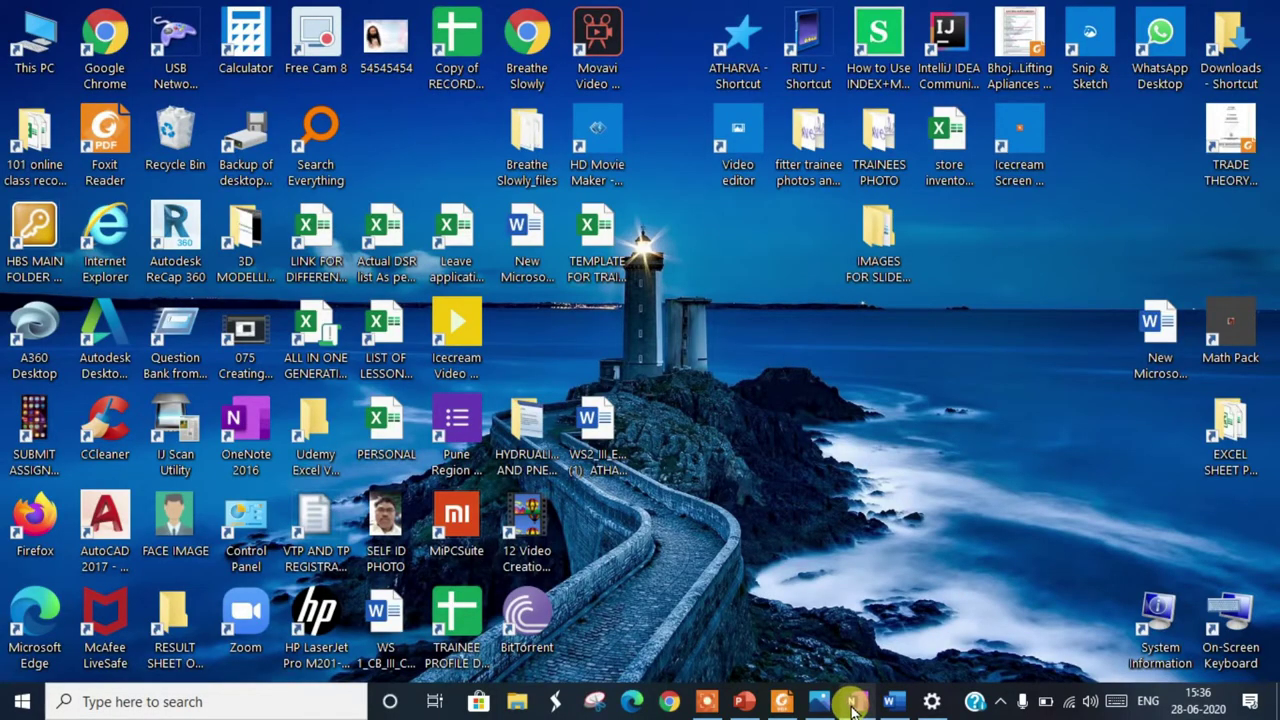
# Step: View the energy text image, then screen-clip the whole passage onto a OneNote page
pyautogui.click(853, 703)
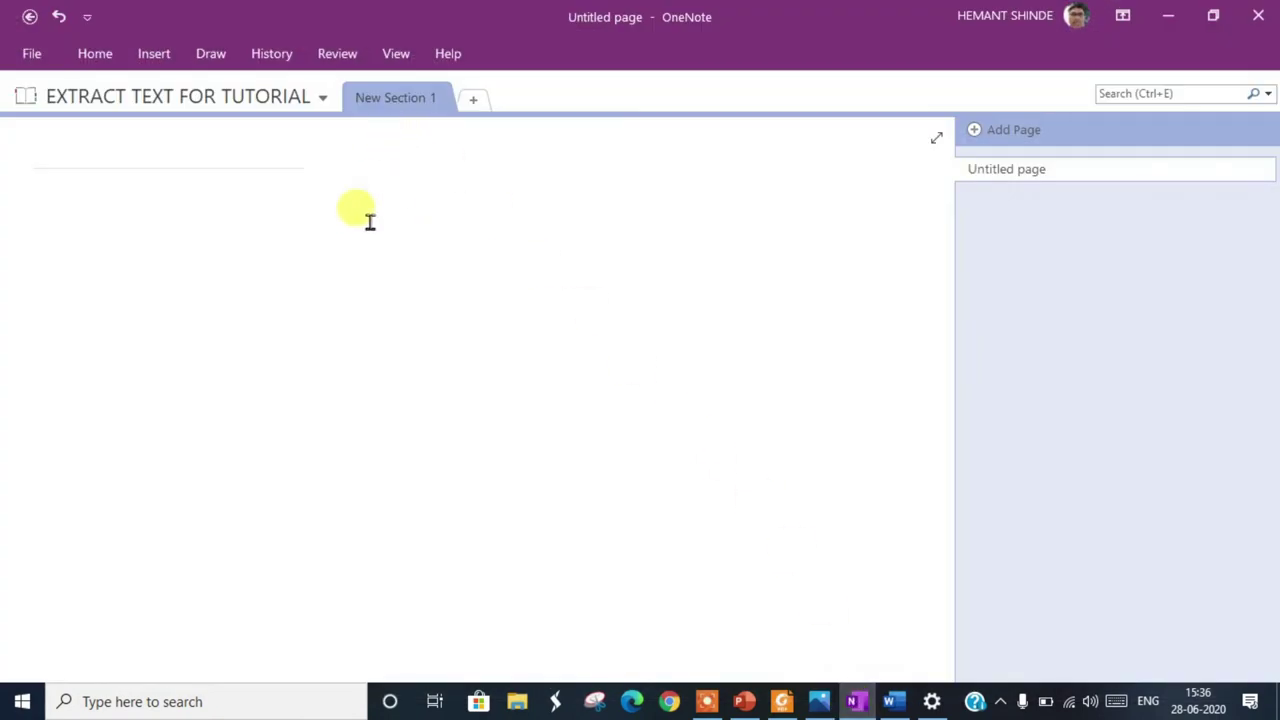
pyautogui.click(818, 703)
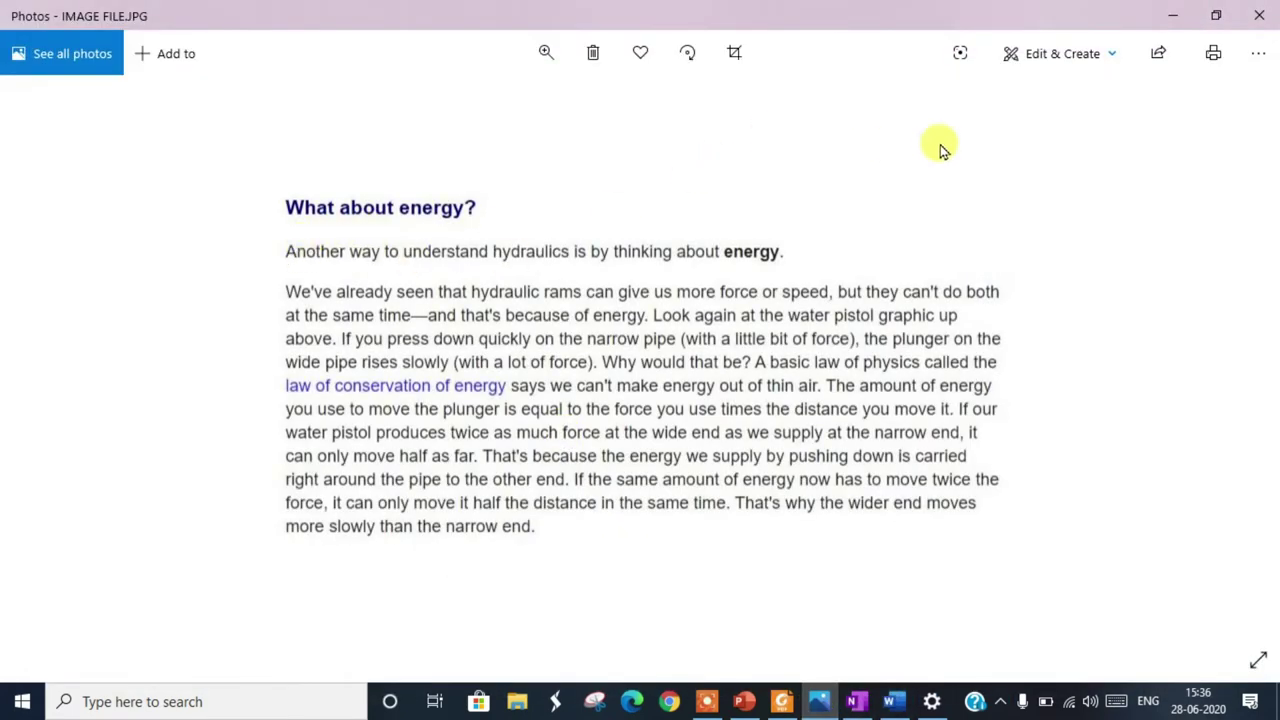
pyautogui.click(857, 701)
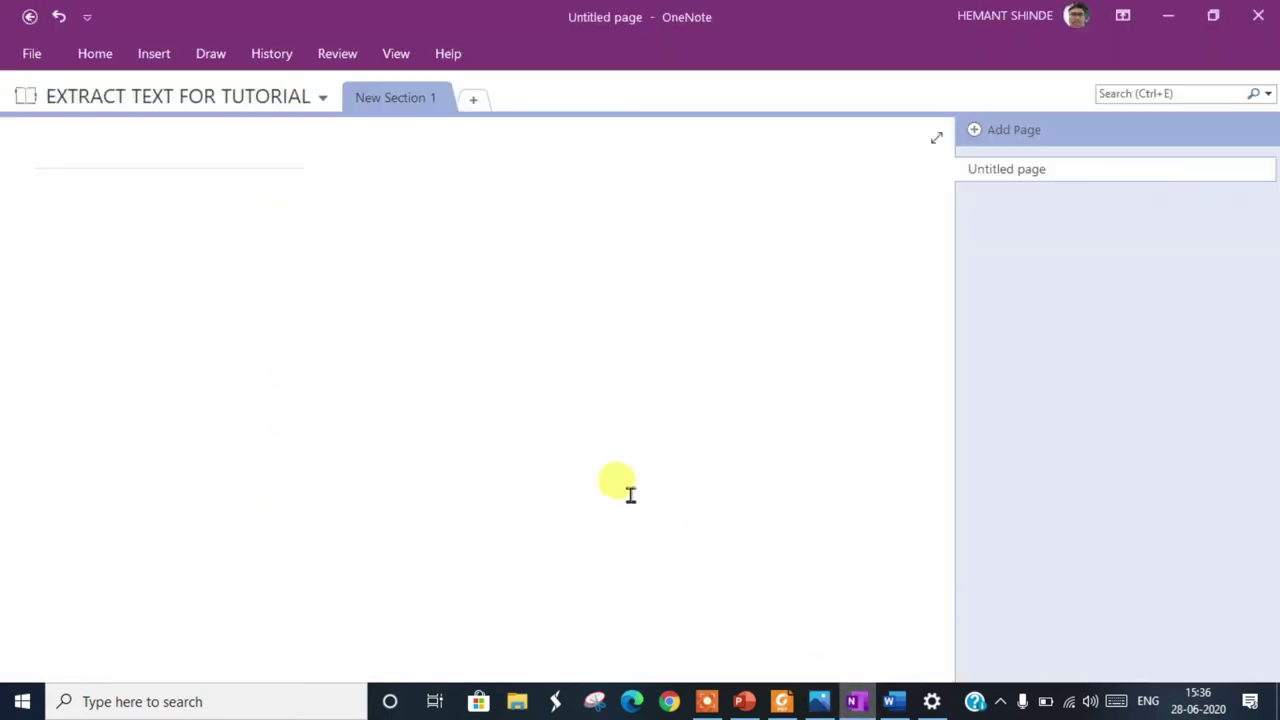
pyautogui.click(150, 55)
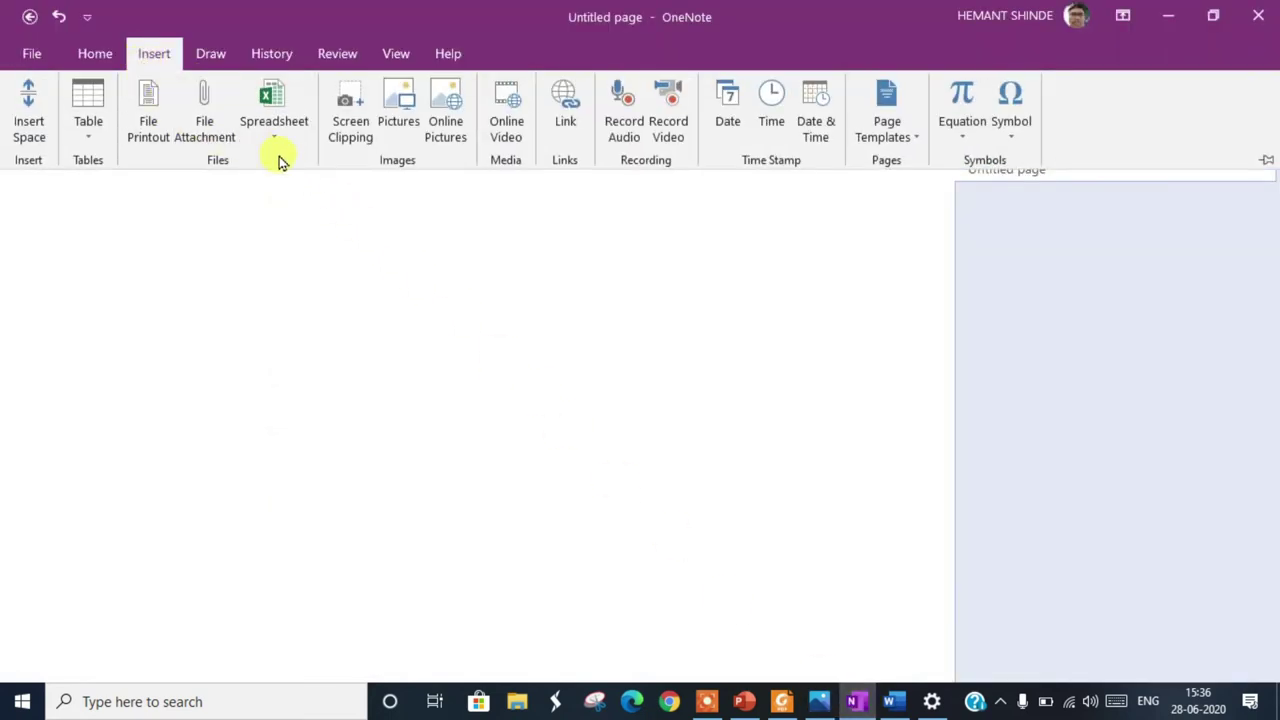
pyautogui.click(348, 122)
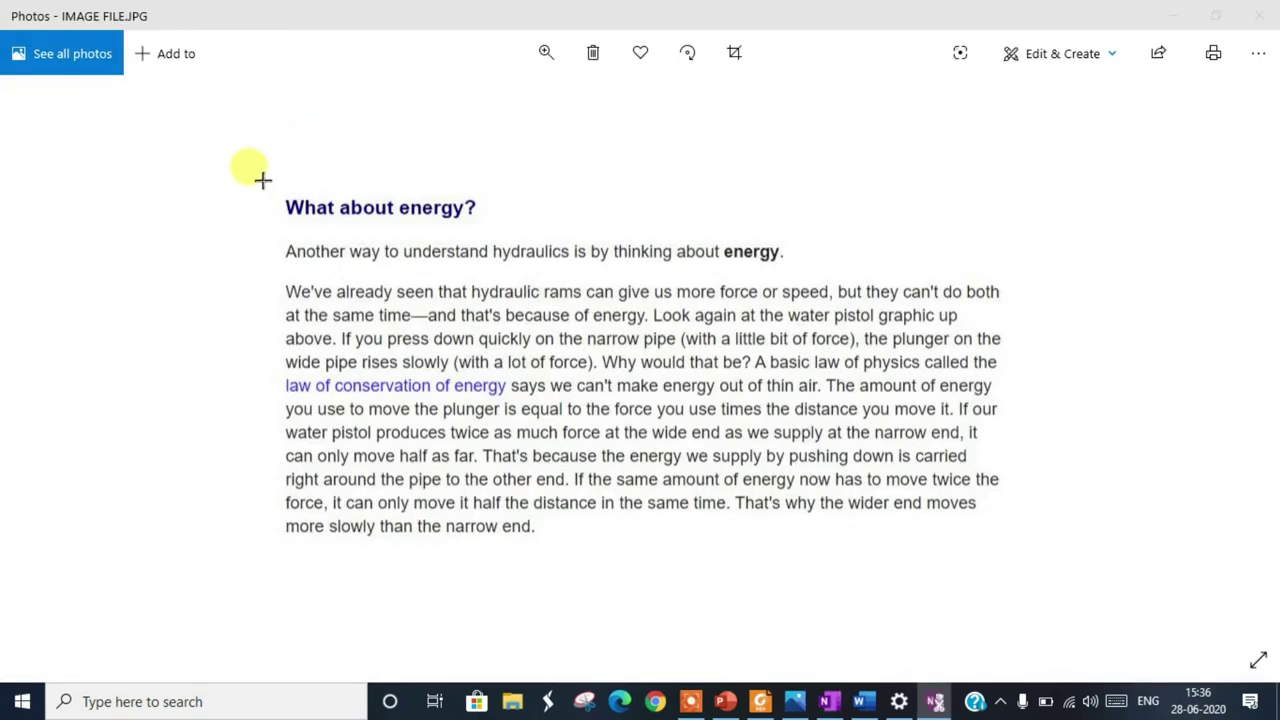
pyautogui.moveTo(262, 180)
pyautogui.mouseDown()
pyautogui.moveTo(1025, 570)
pyautogui.moveTo(1021, 558)
pyautogui.mouseUp()
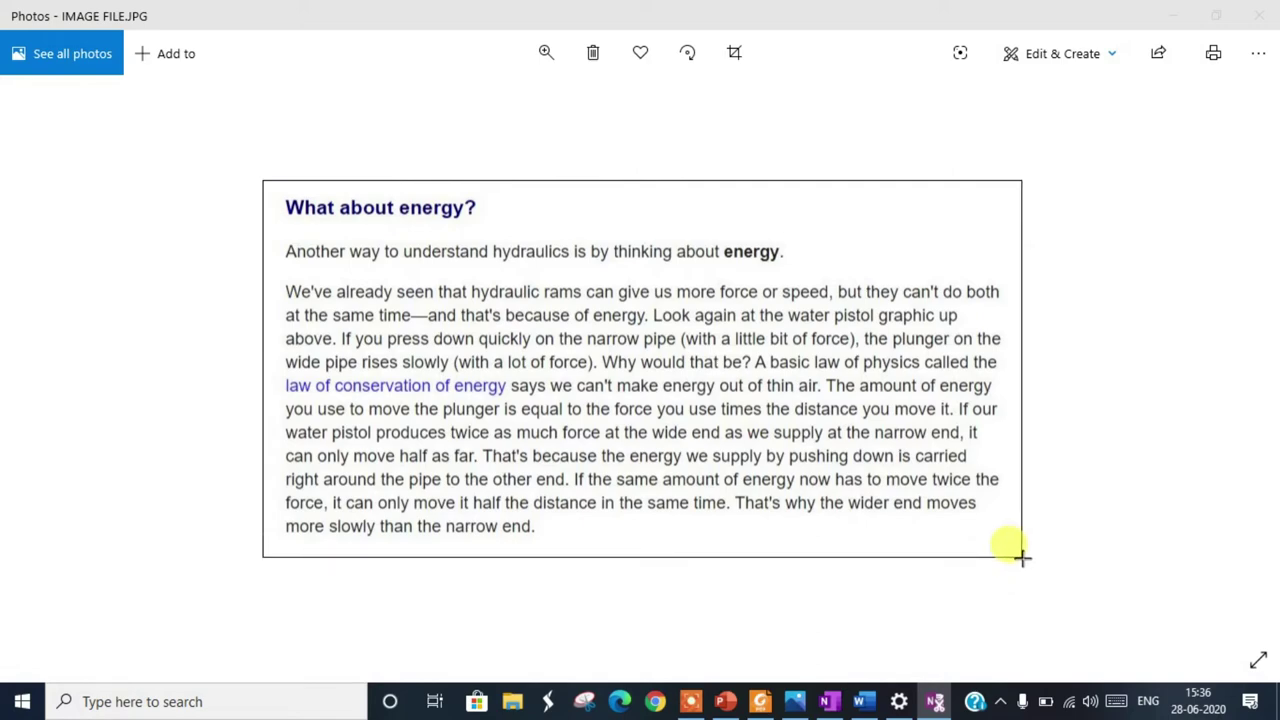
pyautogui.moveTo(1021, 558); pyautogui.dragTo(1021, 558)
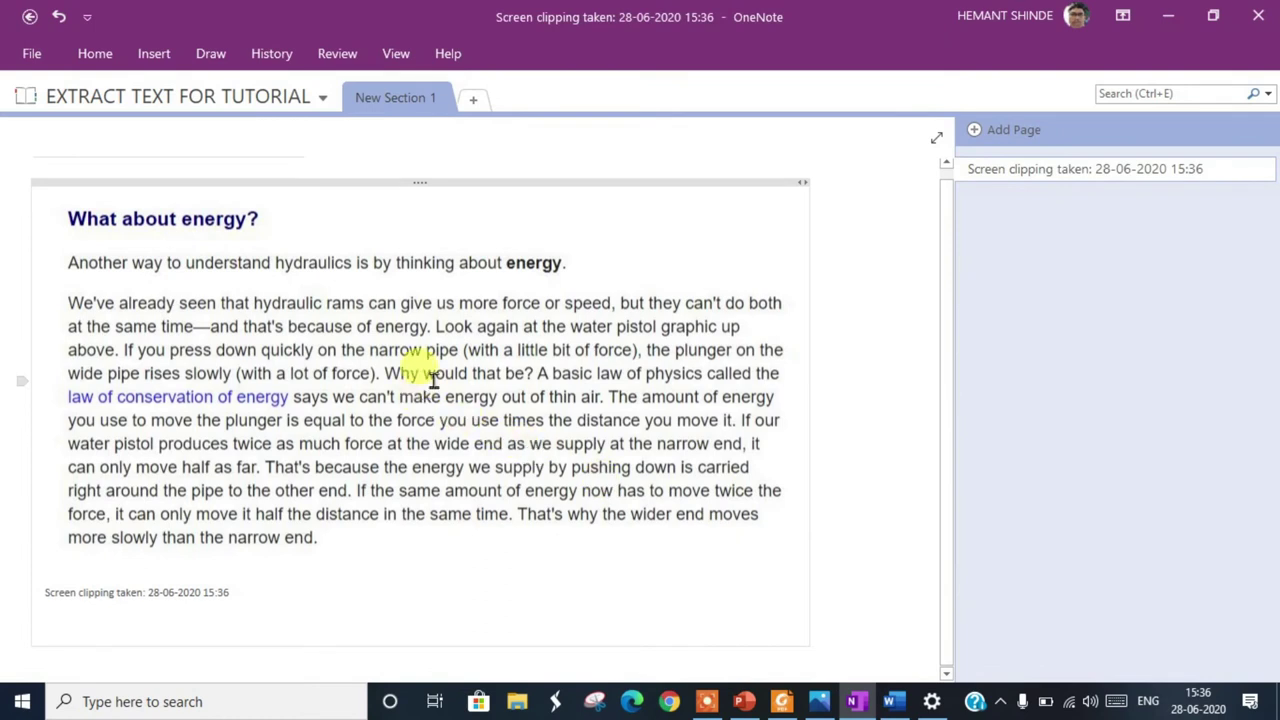
# Step: Copy the recognised text from the energy clipping and bring up the blank Word document
pyautogui.rightClick(258, 318)
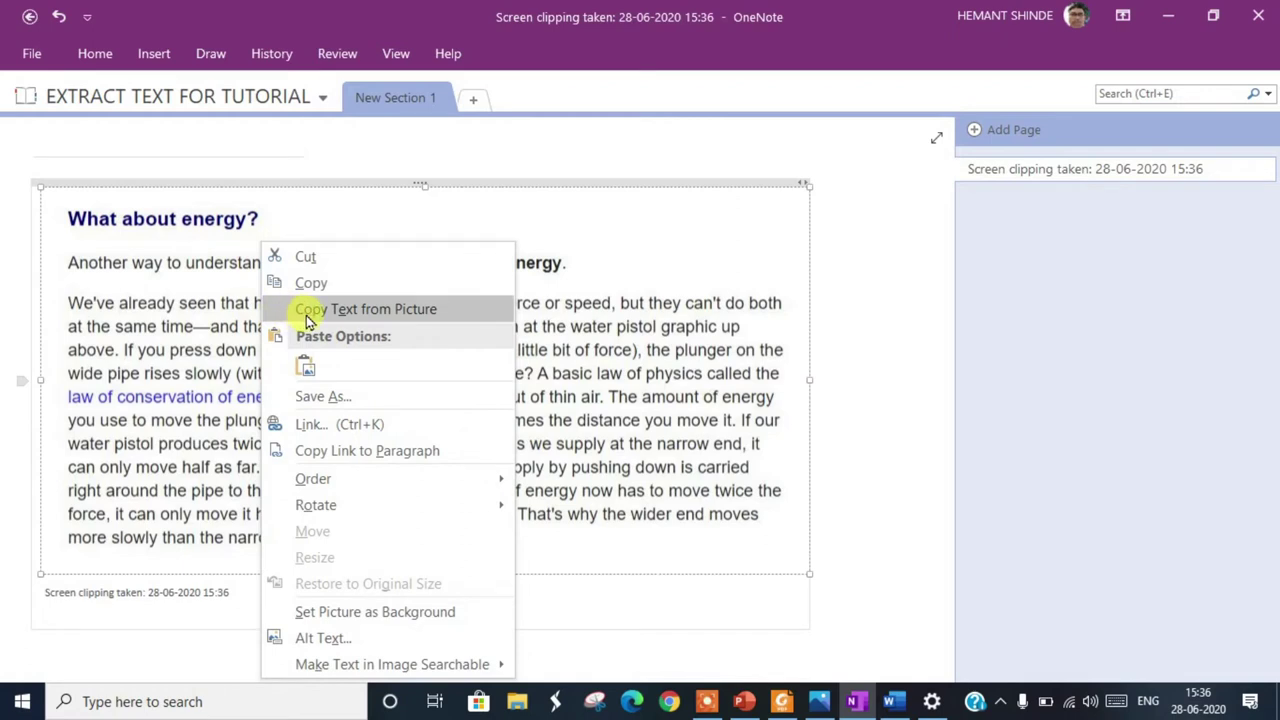
pyautogui.click(306, 316)
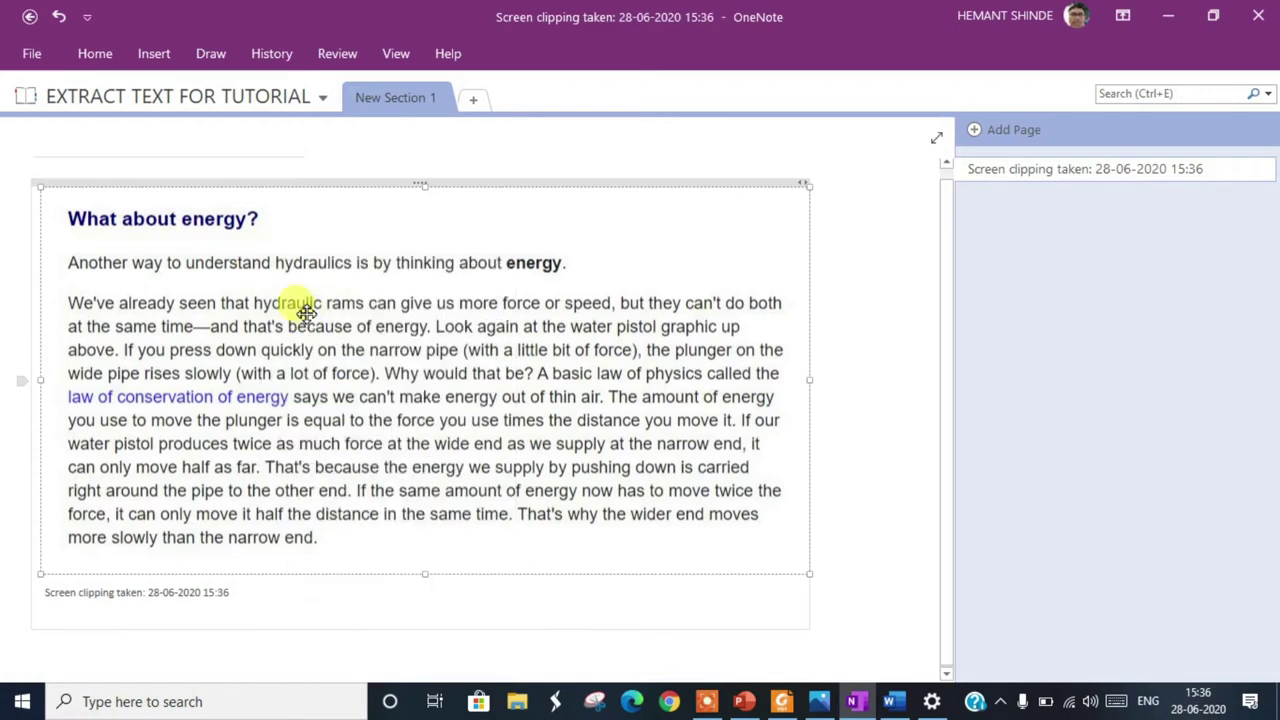
pyautogui.click(893, 701)
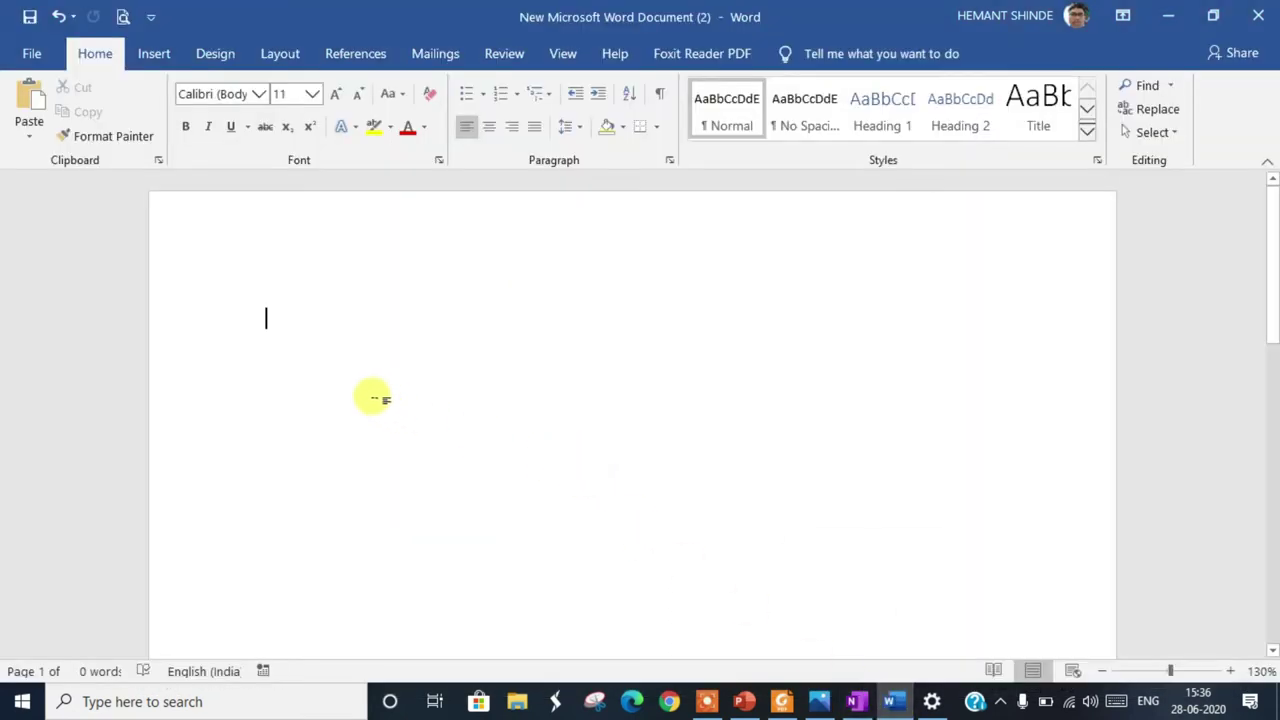
# Step: Paste the energy passage with Keep Text Only, add blank lines after it, then minimise Word
pyautogui.rightClick(268, 325)
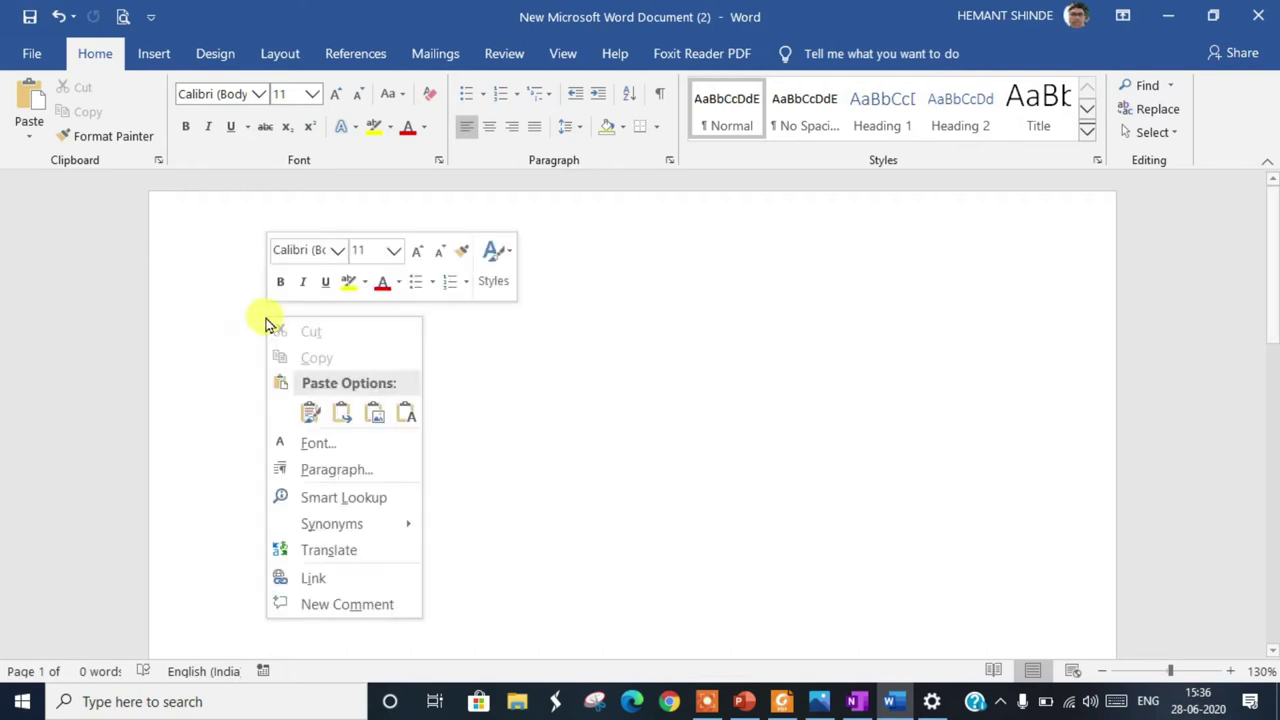
pyautogui.click(404, 420)
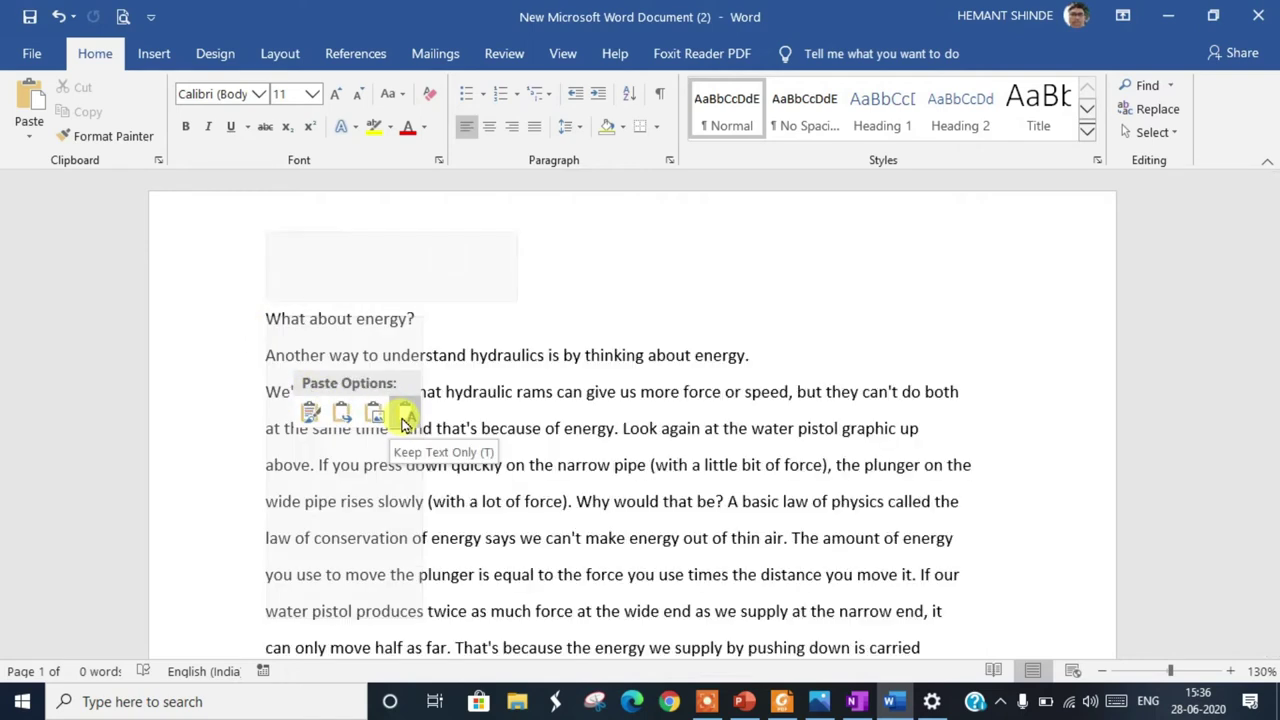
pyautogui.click(1024, 458)
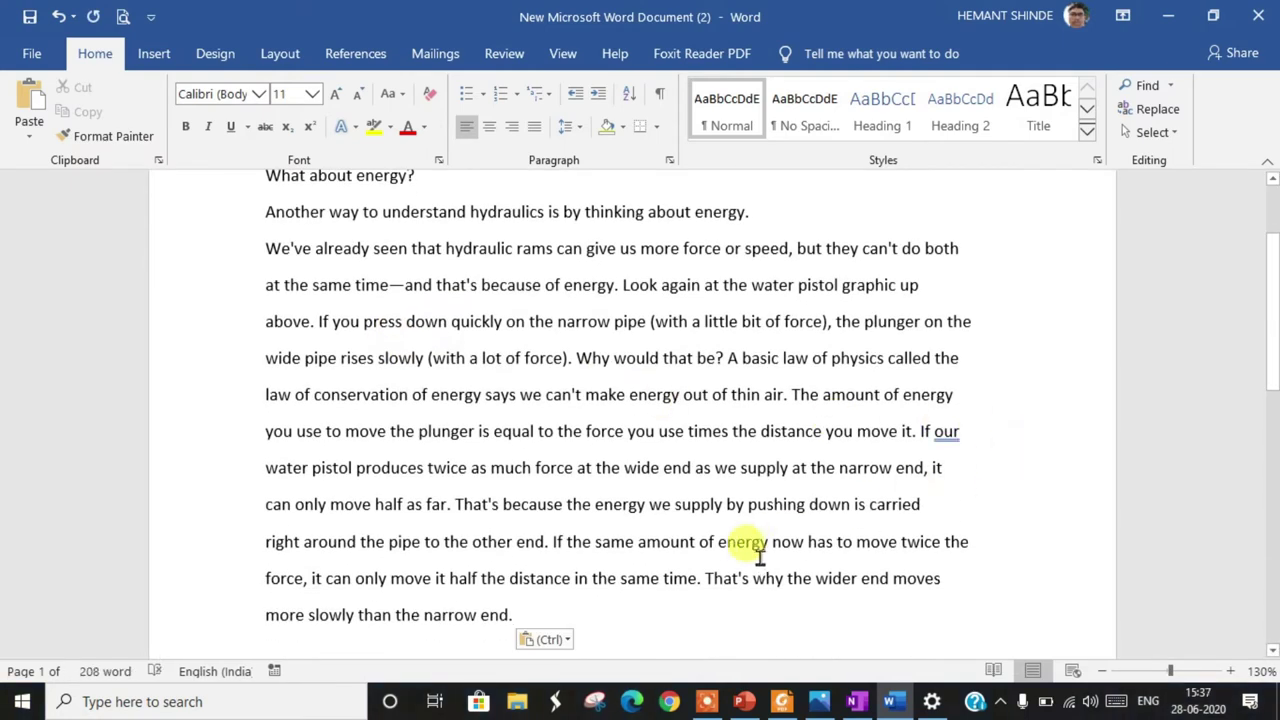
pyautogui.scroll(-3, 760, 558)
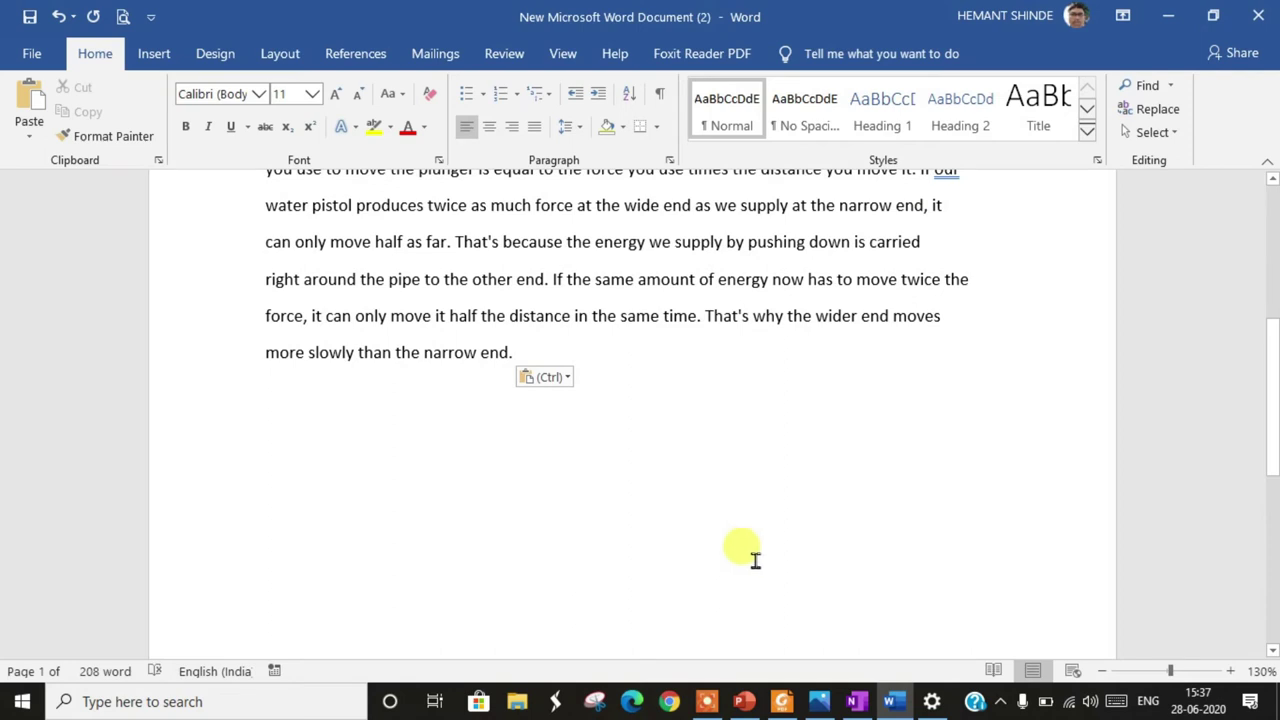
pyautogui.click(524, 343)
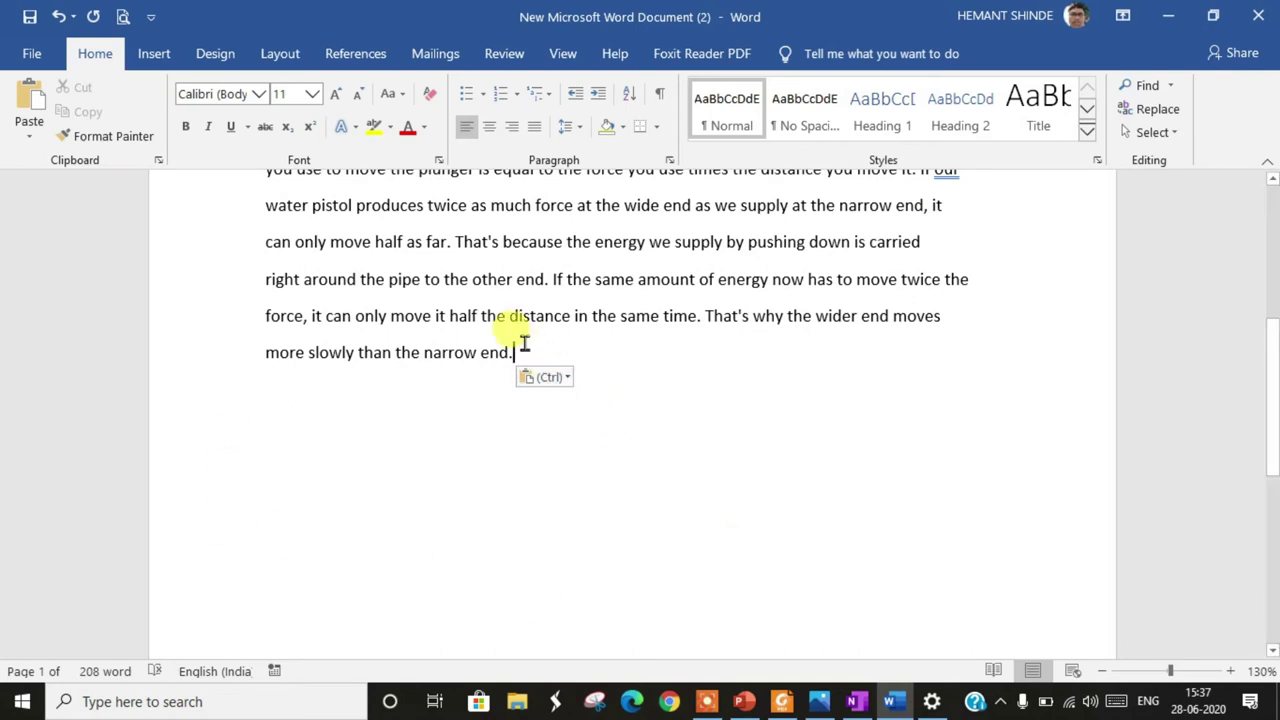
pyautogui.press('Return')
pyautogui.press('Return')
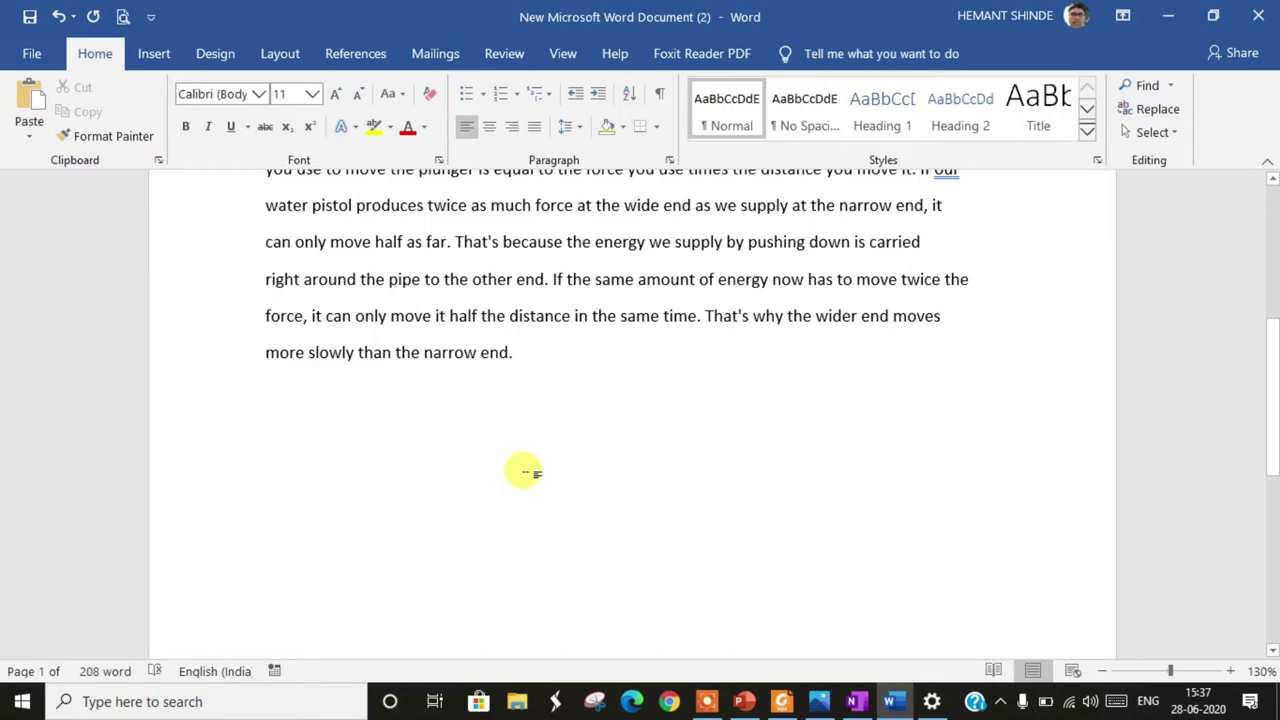
pyautogui.click(1162, 16)
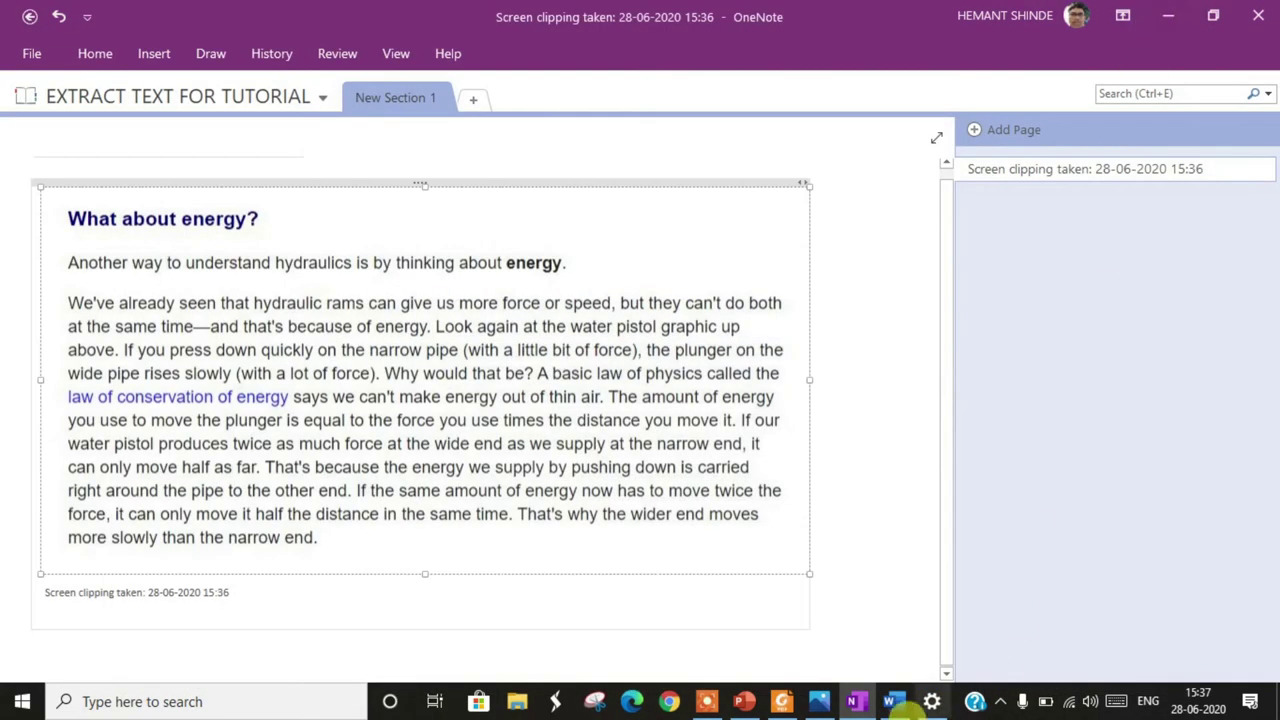
# Step: View page 2 of the AUG 2017 SEM 1 exam PDF, then return to OneNote's Insert tab
pyautogui.click(778, 703)
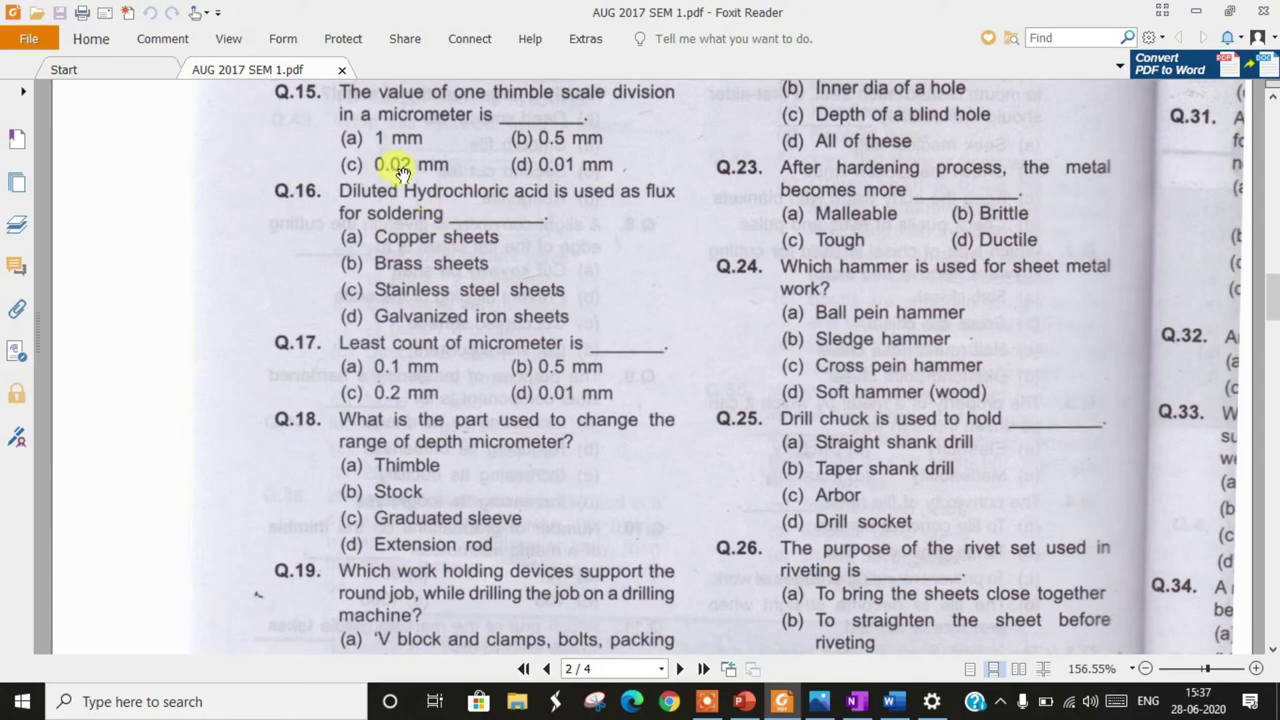
pyautogui.click(866, 706)
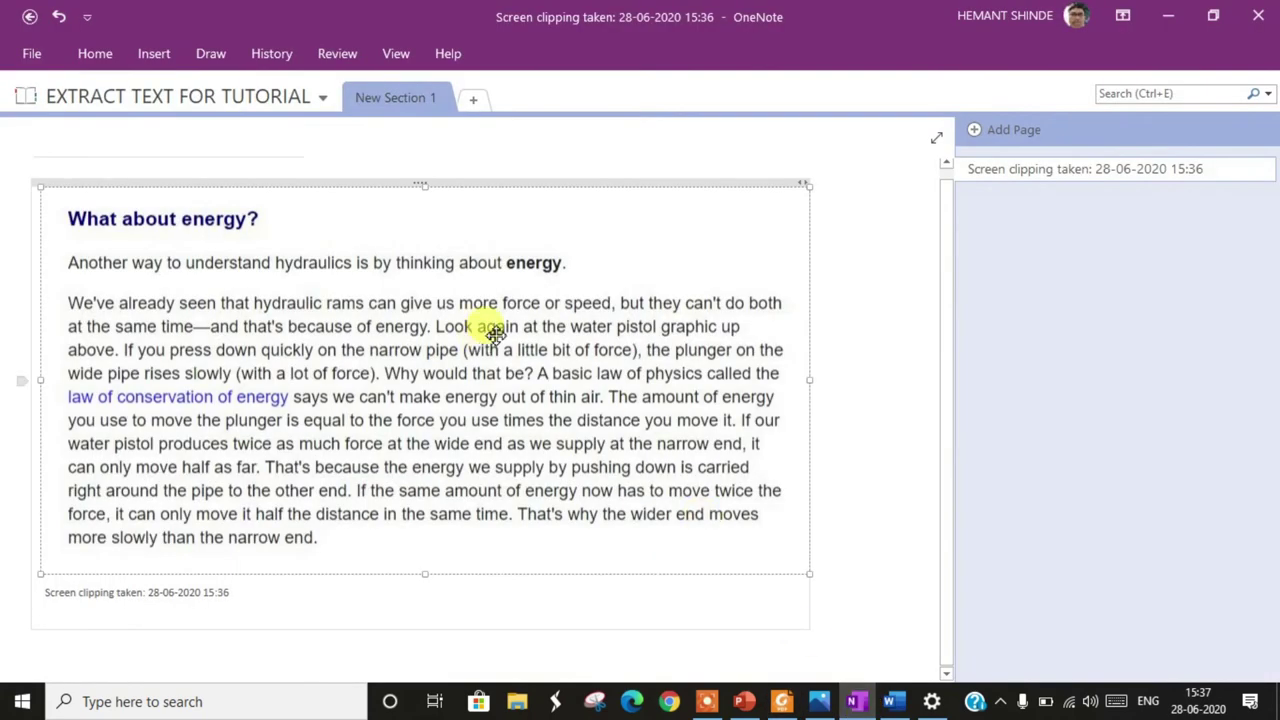
pyautogui.click(155, 55)
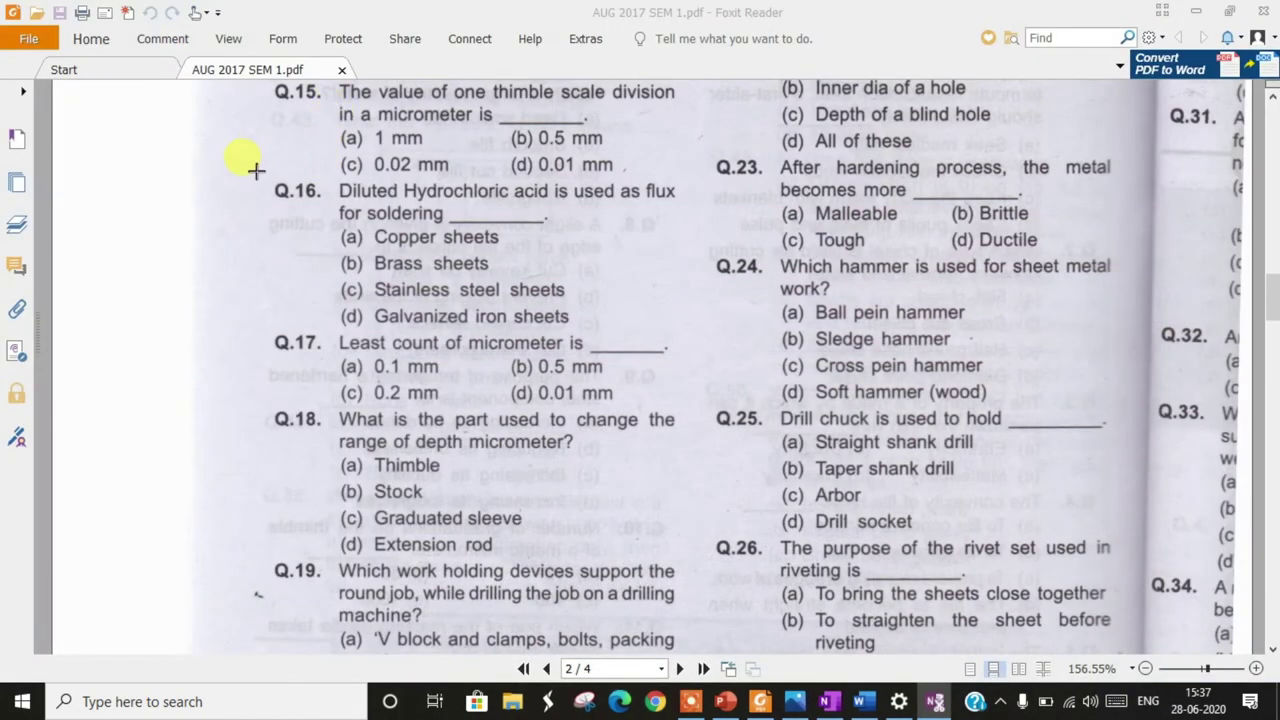
# Step: Screen-clip questions Q.16–Q.18 from the scanned PDF onto a OneNote page
pyautogui.moveTo(256, 171); pyautogui.dragTo(712, 562)
pyautogui.moveTo(712, 562); pyautogui.dragTo(703, 558)
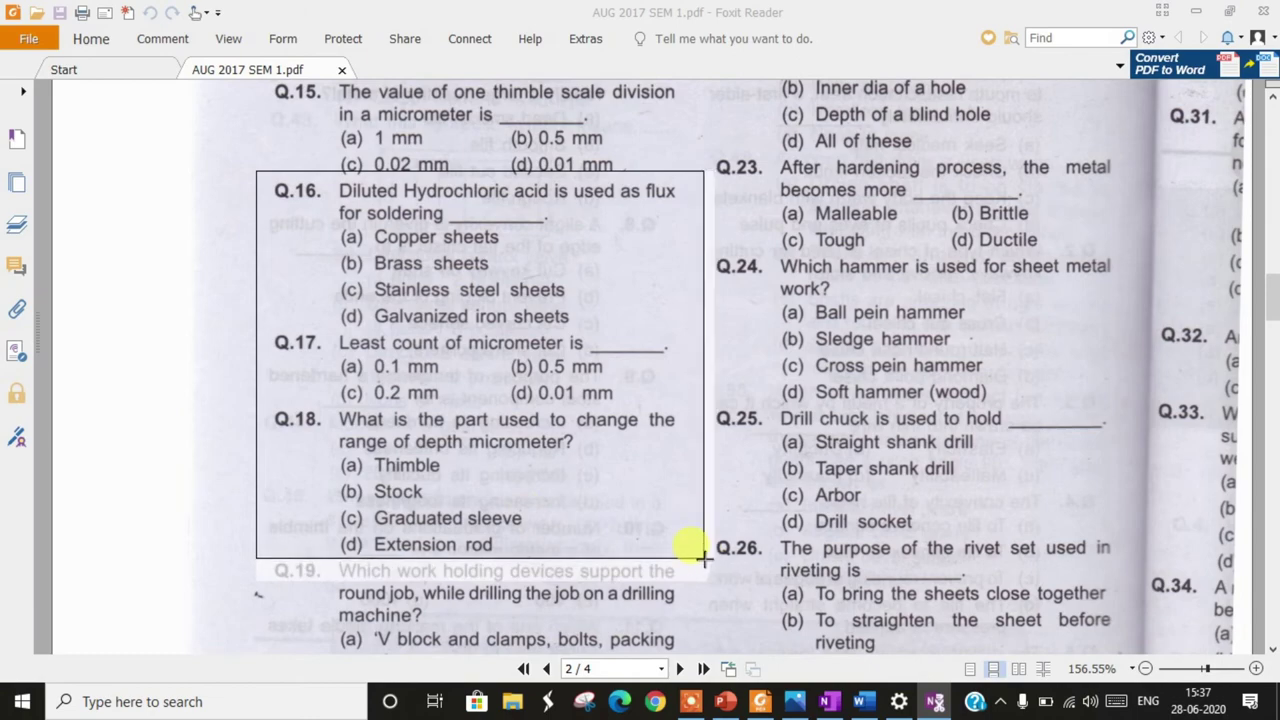
pyautogui.moveTo(703, 558); pyautogui.dragTo(704, 558)
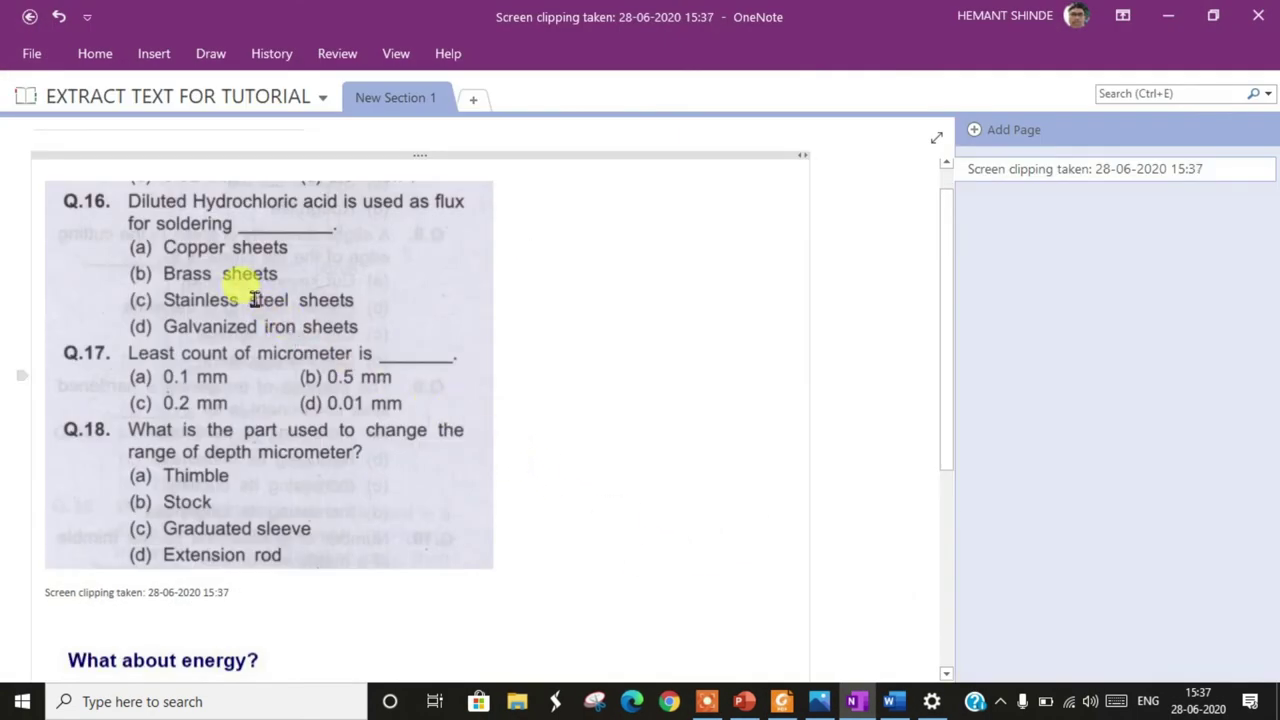
# Step: Copy the recognised Q.16–Q.18 text from the clipping and switch to Word
pyautogui.rightClick(255, 300)
pyautogui.click(306, 307)
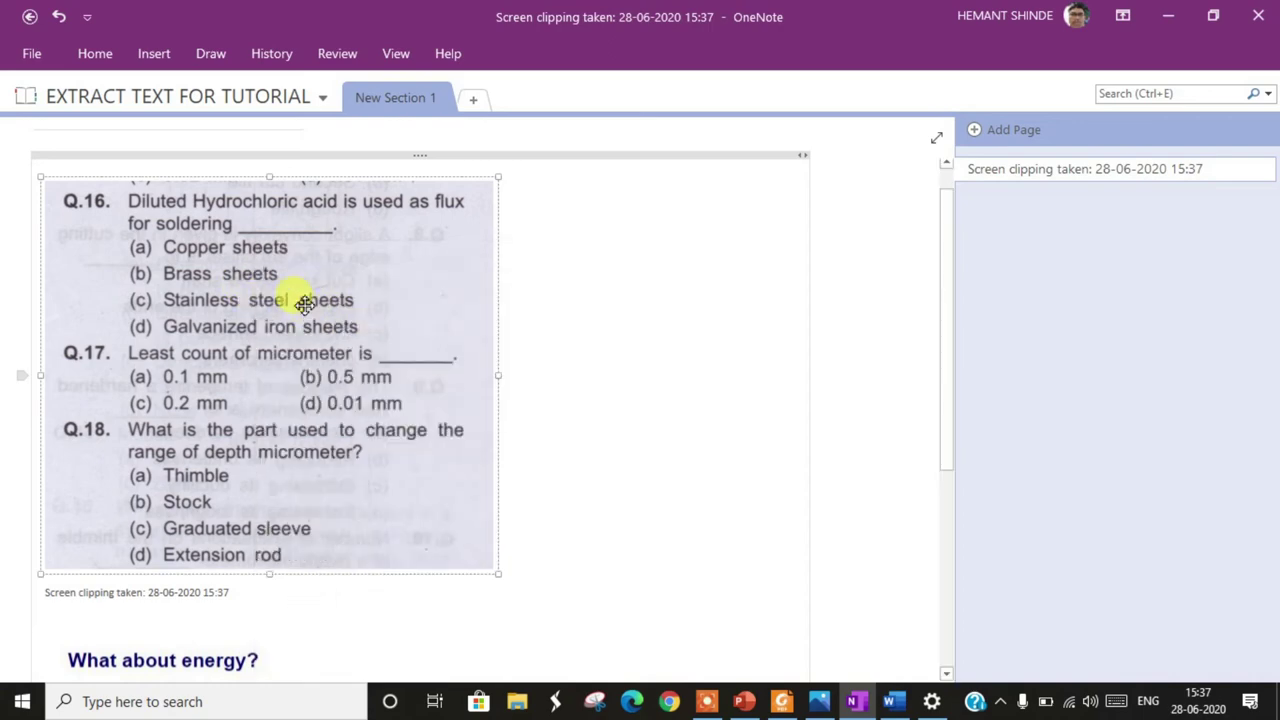
pyautogui.click(893, 703)
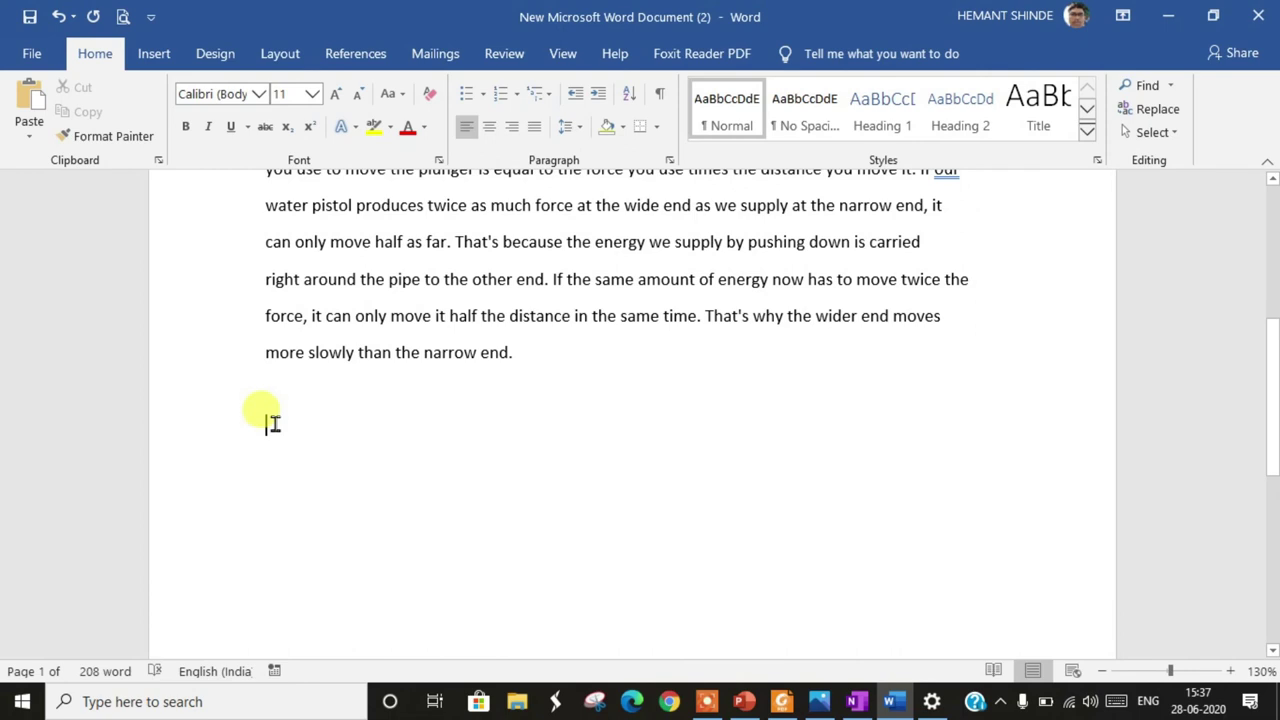
# Step: Paste the Q.16–Q.18 questions and answer options below the energy passage and scroll to review them
pyautogui.rightClick(272, 423)
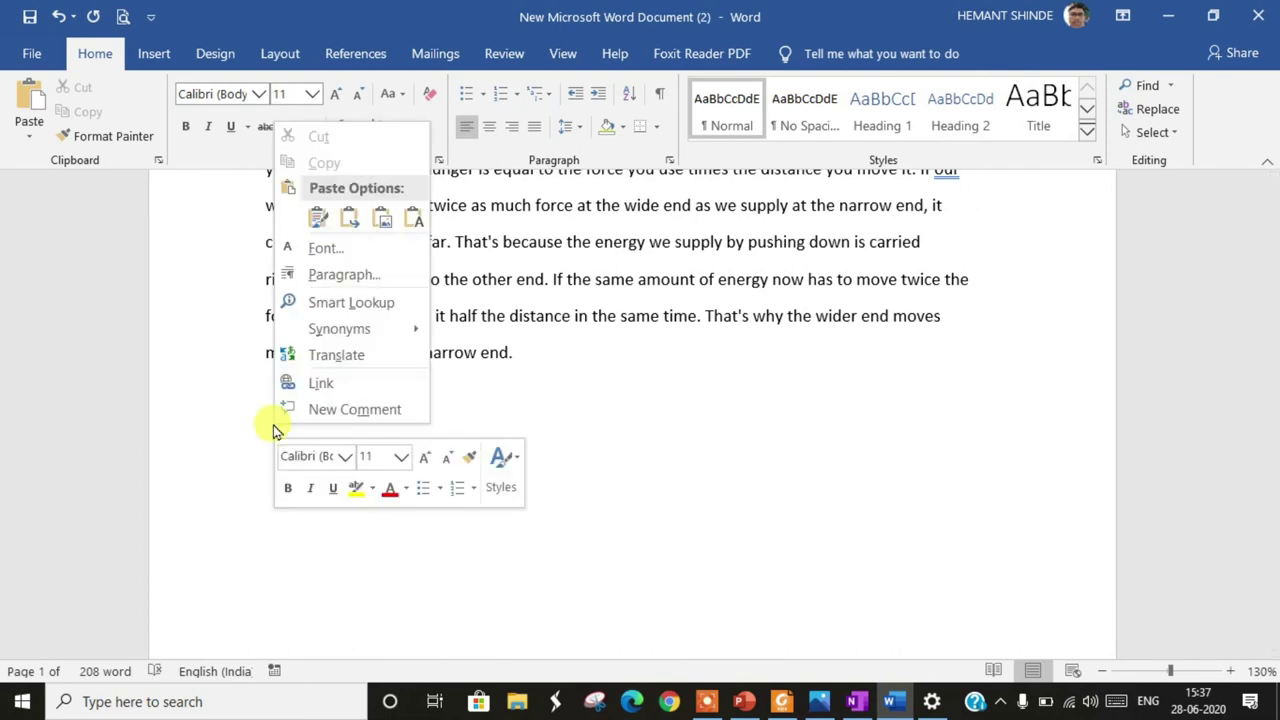
pyautogui.click(314, 230)
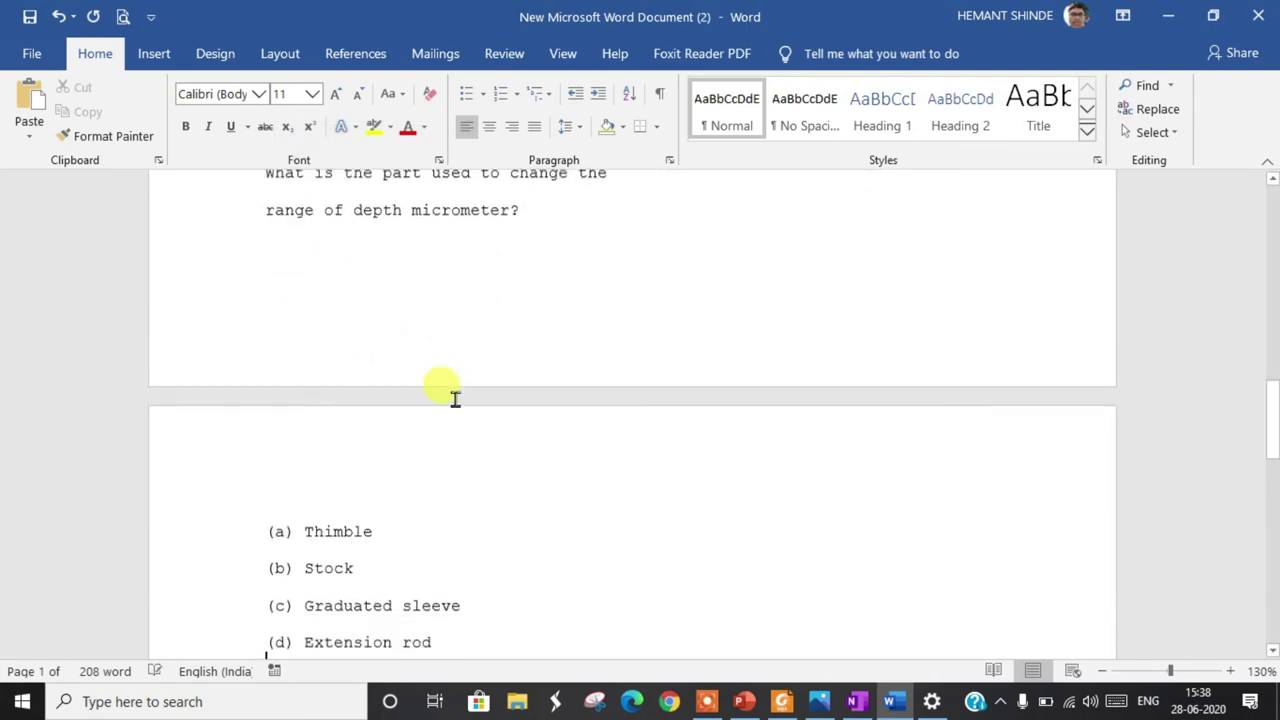
pyautogui.scroll(2, 466, 474)
pyautogui.scroll(3, 366, 394)
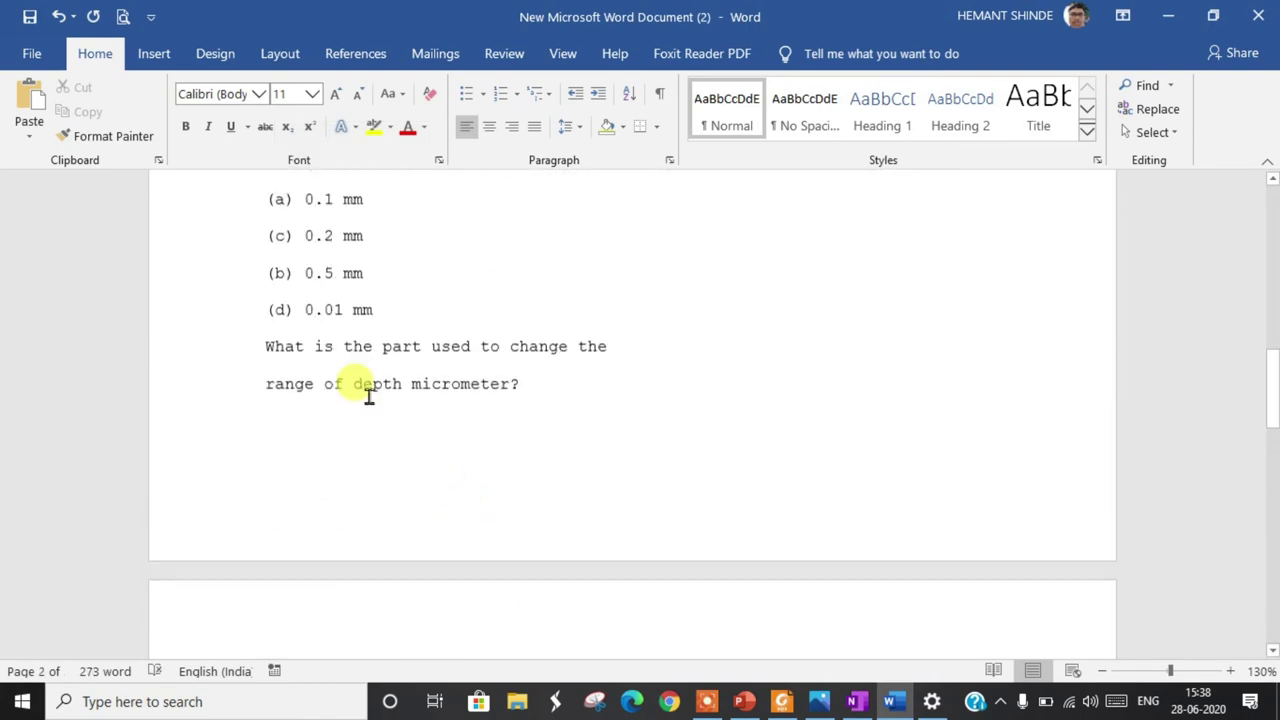
pyautogui.scroll(1, 397, 403)
pyautogui.scroll(-4, 394, 418)
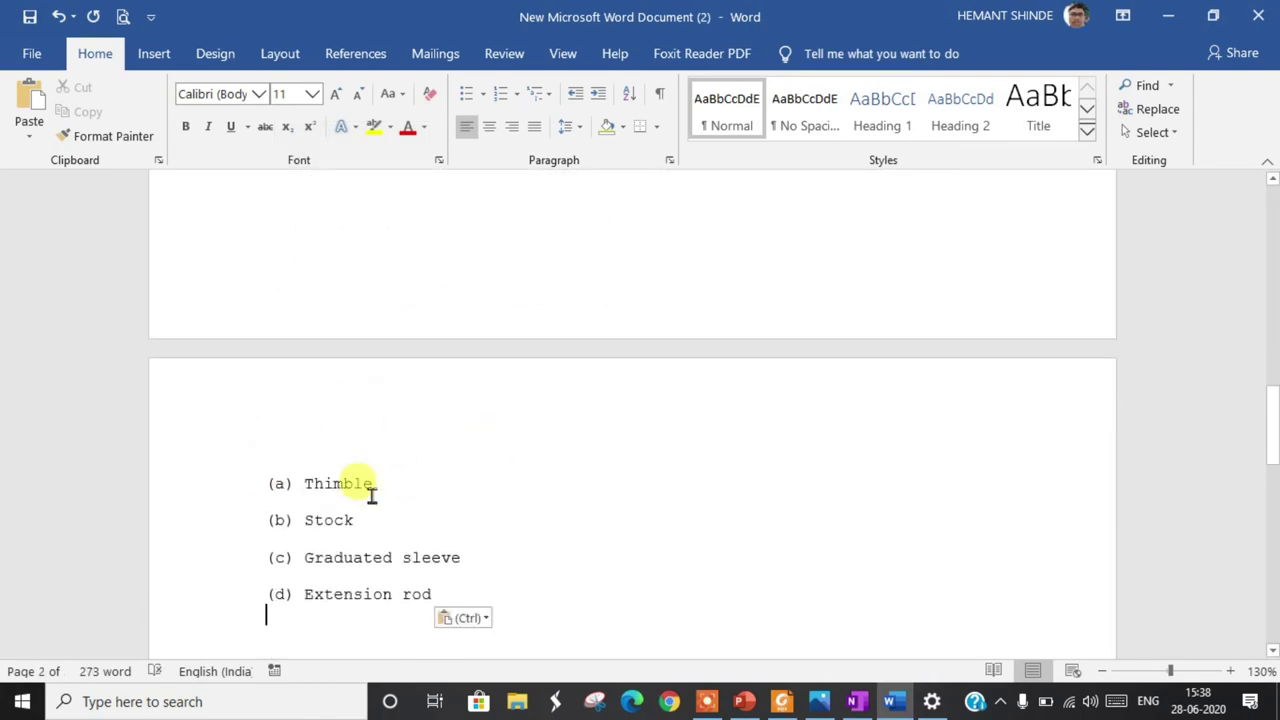
pyautogui.scroll(1, 580, 466)
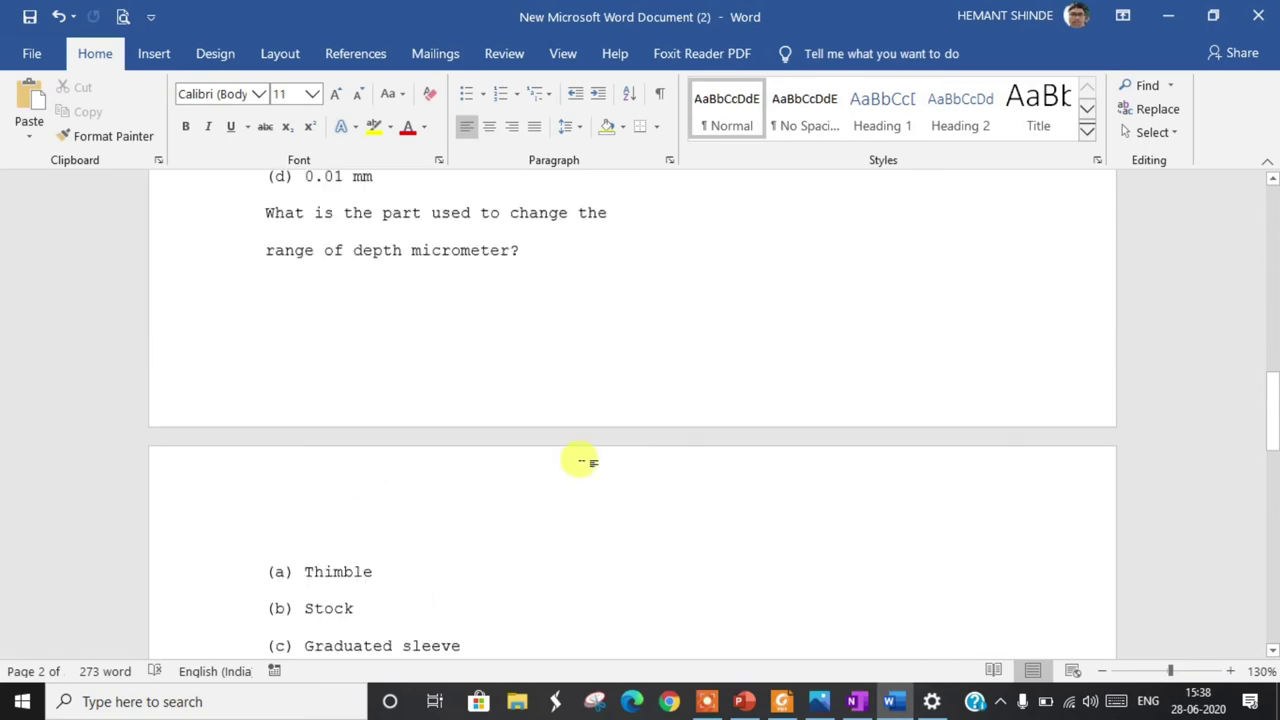
pyautogui.scroll(2, 580, 461)
pyautogui.scroll(2, 580, 461)
pyautogui.scroll(2, 580, 457)
pyautogui.scroll(2, 580, 457)
pyautogui.scroll(2, 571, 449)
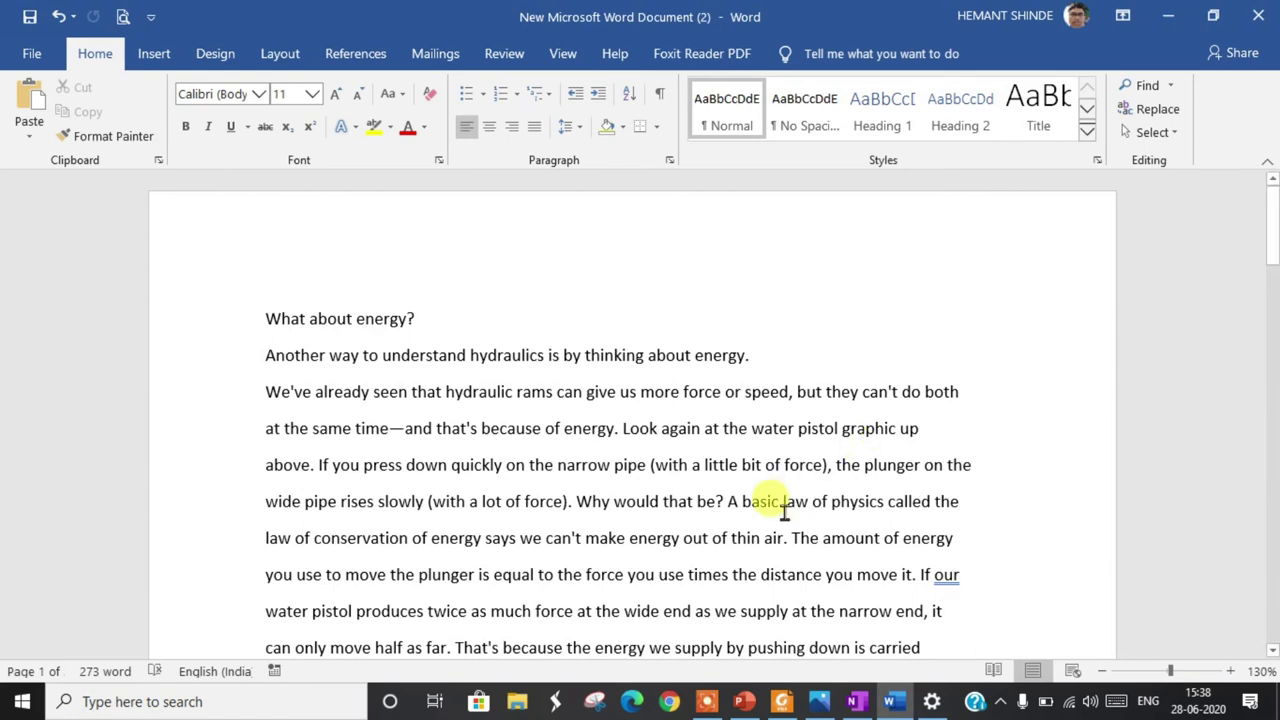
pyautogui.scroll(-2, 784, 511)
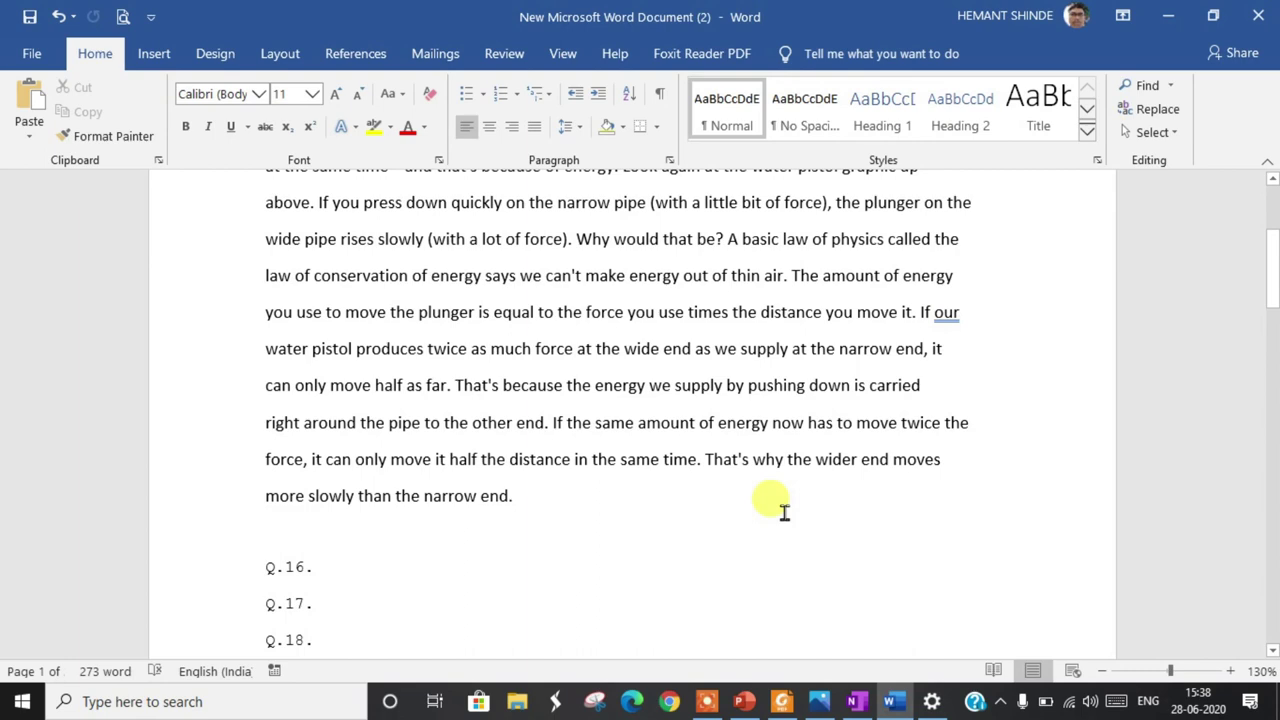
pyautogui.scroll(-1, 784, 511)
pyautogui.scroll(-1, 784, 511)
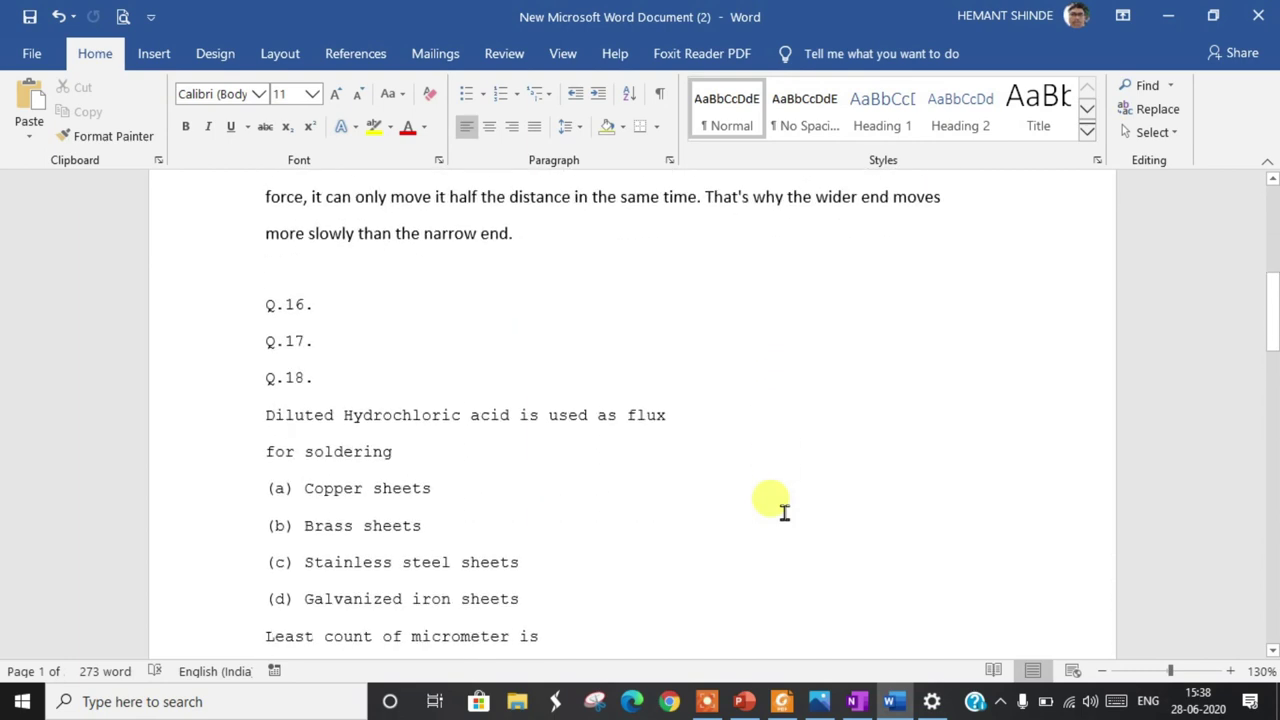